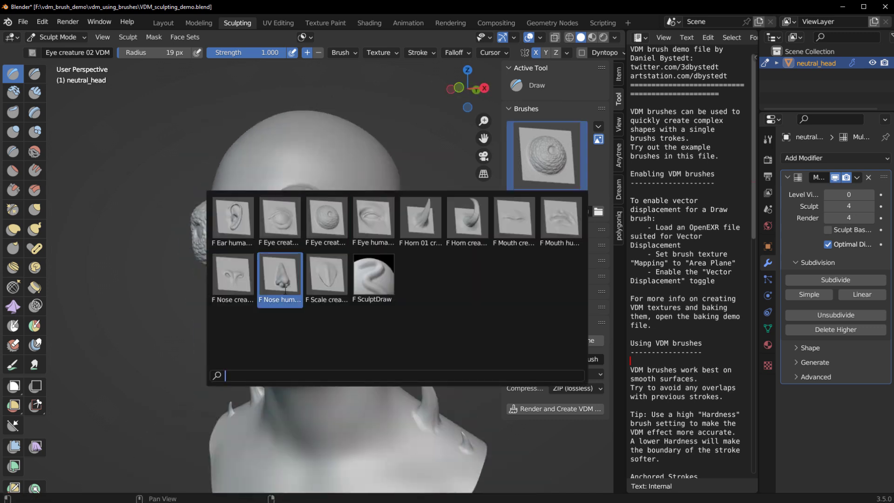
Step: Stamp a horn onto the upper head with the Horn creature VDM brush
left_click(465, 224)
left_click_drag(350, 181, 406, 242)
mouse_move(372, 419)
middle_mouse_down()
mouse_move(326, 391)
mouse_move(400, 409)
middle_mouse_up()
Step: Try to stamp a creature mouth onto the lower face with the Mouth creature brush
left_click(565, 145)
left_click(512, 221)
left_click_drag(283, 325, 267, 375)
mouse_move(419, 386)
middle_mouse_down()
mouse_move(350, 389)
mouse_move(419, 396)
middle_mouse_up()
key("ctrl+z")
Step: Stamp a human mouth onto the lower face with the Mouth human VDM brush
left_click(547, 157)
left_click(561, 222)
middle_click_drag(372, 354, 363, 326)
left_click_drag(282, 310, 290, 401)
Step: Replace the VDM brush with the regular SculptDraw brush to continue sculpting the head
mouse_move(482, 317)
middle_mouse_down()
mouse_move(463, 309)
mouse_move(442, 321)
middle_mouse_up()
mouse_move(429, 342)
middle_mouse_down("shift")
mouse_move(421, 306)
mouse_move(386, 300)
mouse_move(357, 326)
mouse_move(326, 298)
middle_mouse_up("shift")
left_click(546, 157)
left_click(373, 279)
mouse_move(326, 210)
middle_mouse_down("shift")
mouse_move(343, 309)
mouse_move(303, 300)
middle_mouse_up("shift")
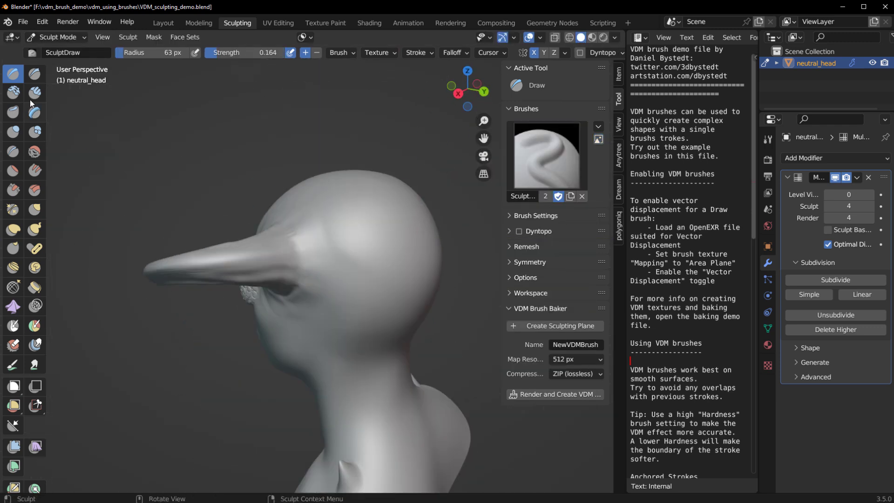
left_click(31, 102)
middle_click_drag(233, 163, 252, 217)
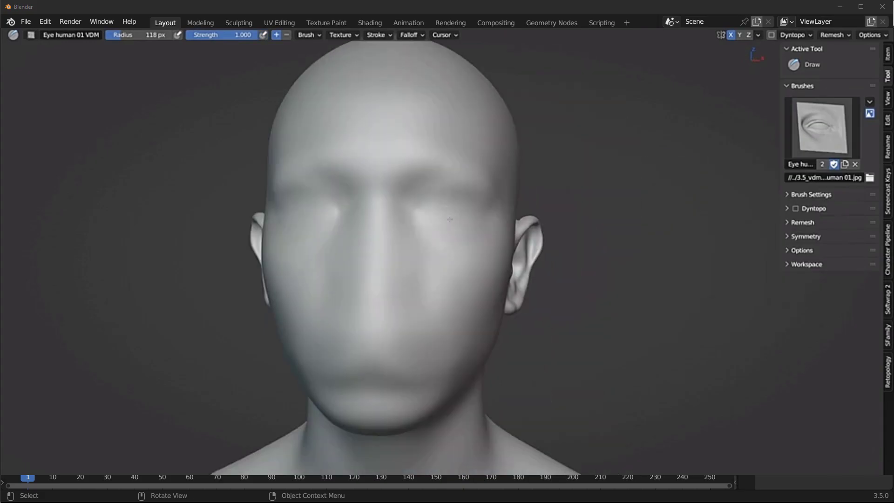
Step: Stamp human eyes onto the blank face and a human nose between them with the matching VDM brushes
left_click_drag(322, 184, 326, 200)
left_click(822, 125)
left_click(671, 186)
left_click_drag(388, 223, 388, 298)
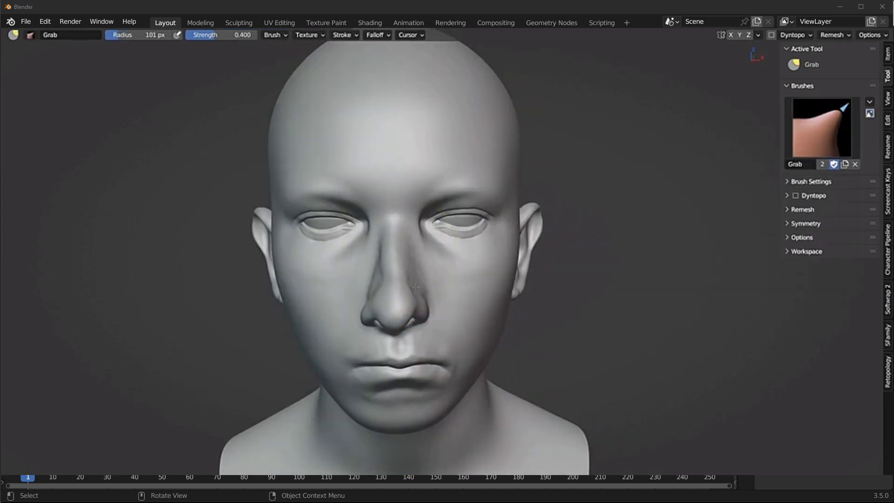
scroll(383, 229, "up", 4)
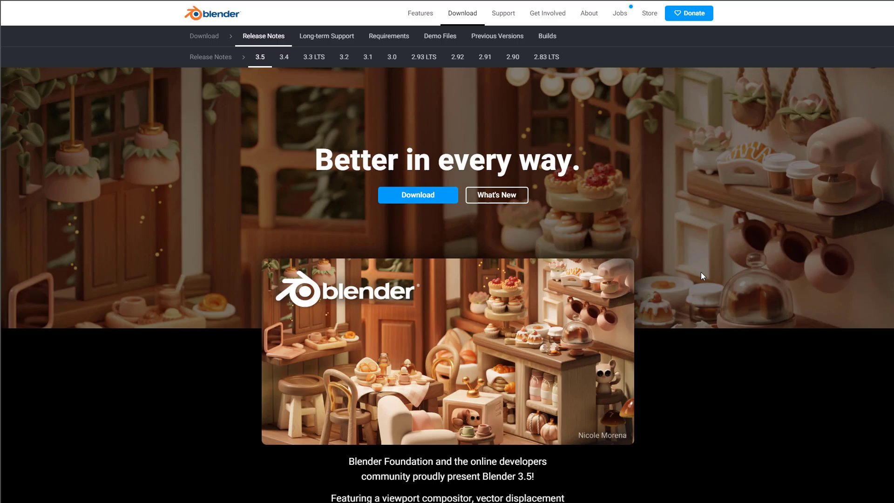
Step: Find the vector displacement demo file in the Blender 3.5 release notes and open its vdm_creating_brushes folder
scroll(699, 356, "down", 10)
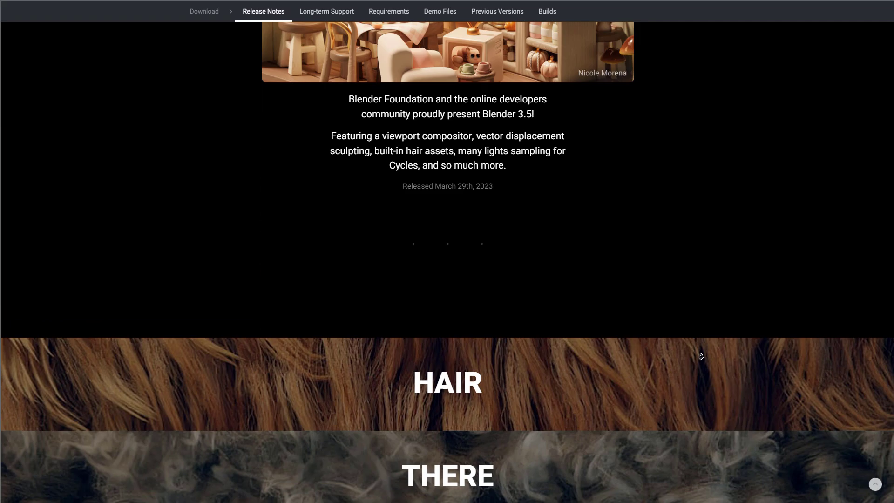
scroll(701, 354, "down", 20)
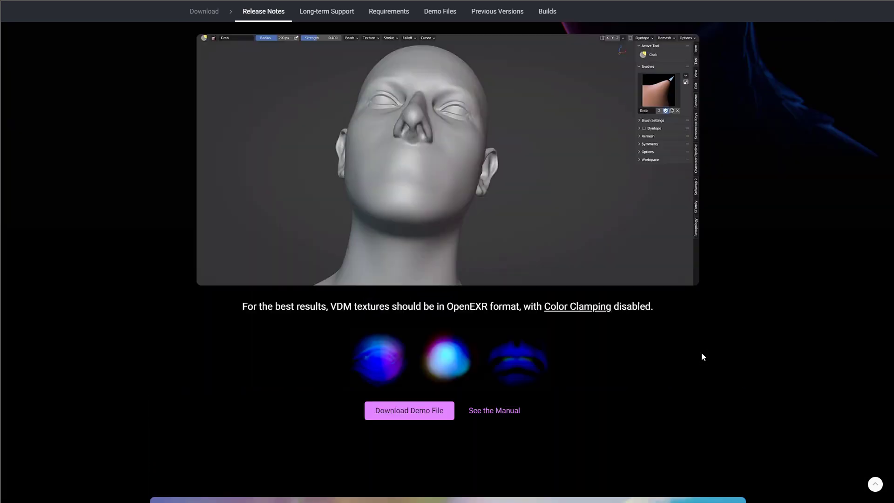
scroll(662, 288, "up", 1)
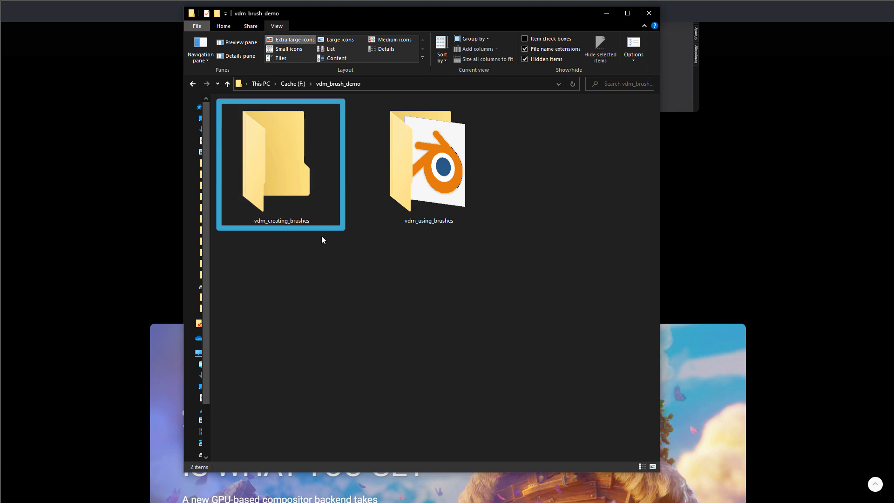
double_click(307, 202)
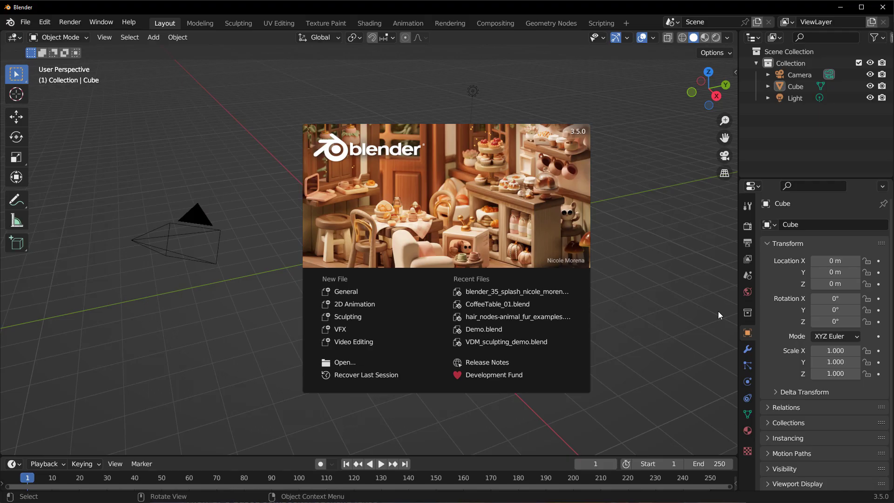
Step: Enable the VDM Brush Baker add-on in the Blender preferences
left_click(719, 316)
left_click(45, 22)
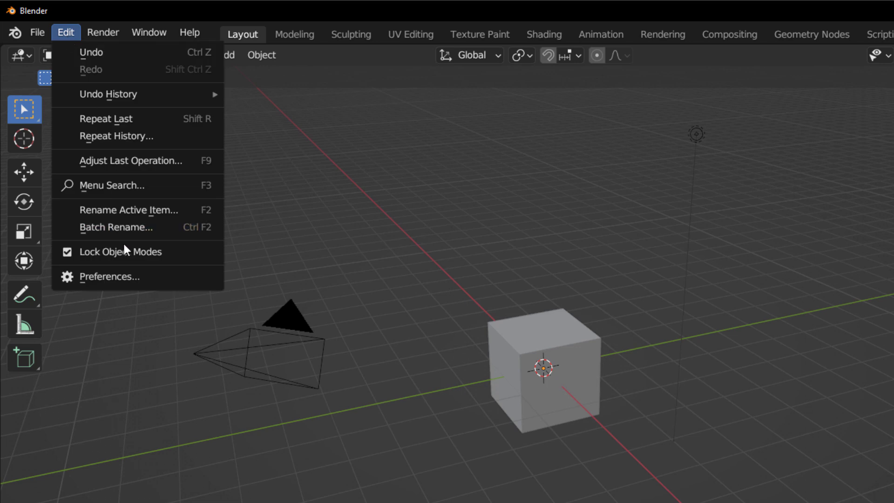
left_click(76, 187)
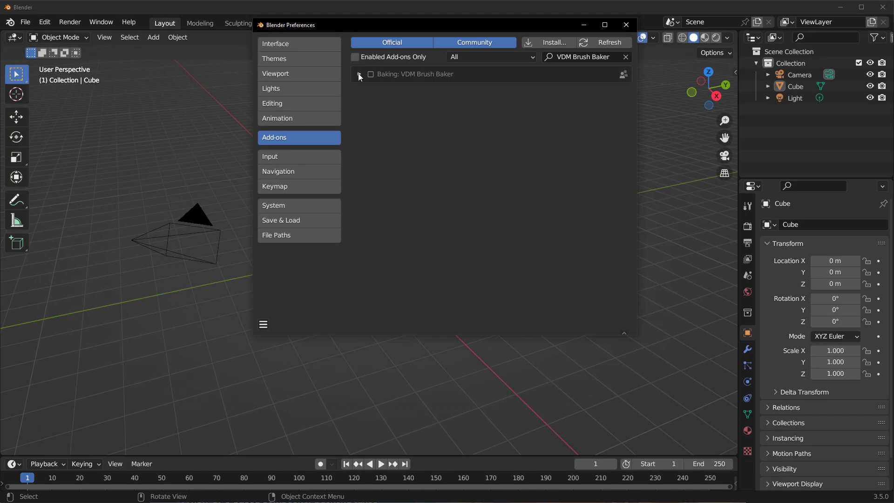
left_click(359, 74)
left_click(263, 324)
left_click(269, 315)
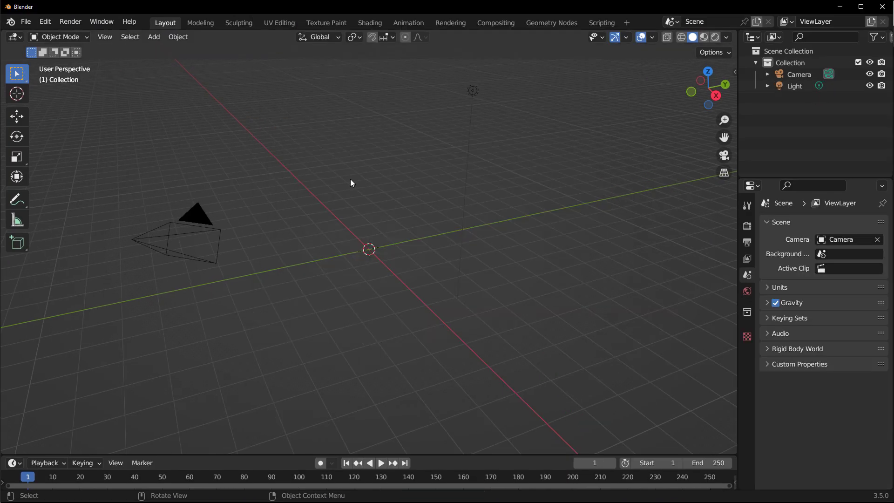
Step: Create a sculpting plane with the VDM Brush Baker
key("n")
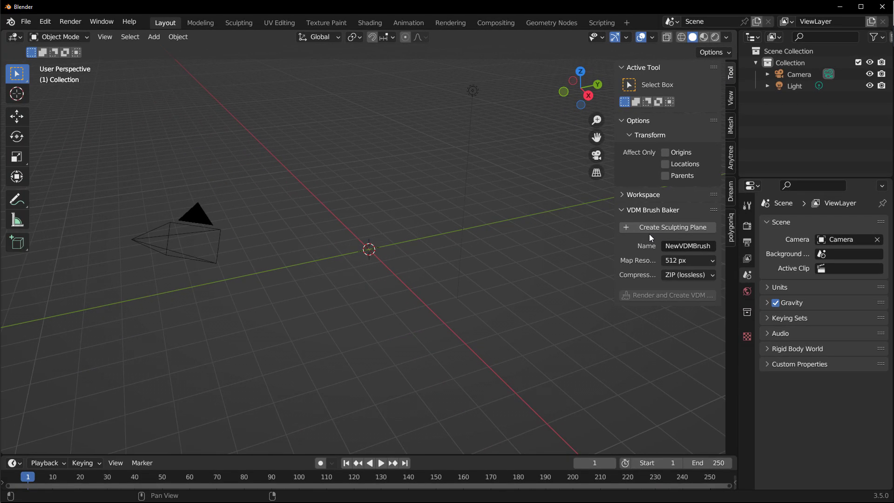
left_click(655, 226)
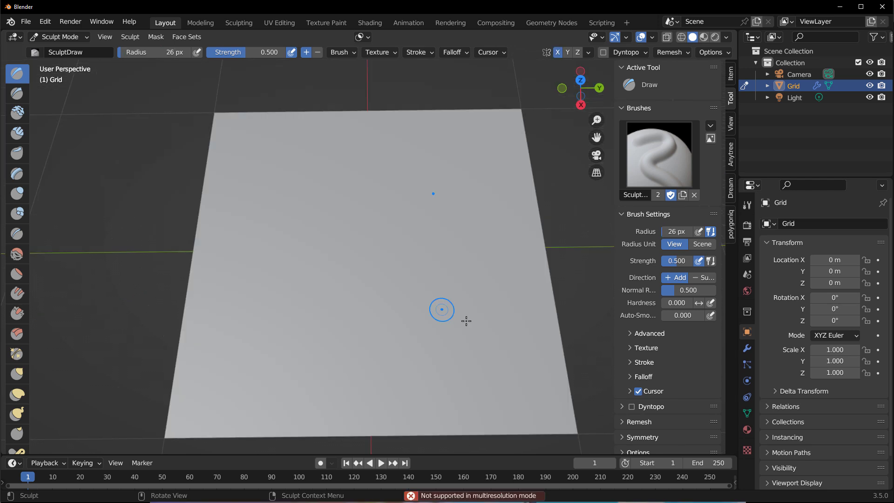
Step: Sculpt a mirrored scar down the plane's centre line, with a long seam and many short stitch-like cross strokes
mouse_move(361, 100)
left_mouse_down()
mouse_move(354, 168)
mouse_move(375, 410)
mouse_move(369, 252)
left_mouse_up()
left_click_drag(368, 298, 369, 412)
left_click_drag(393, 111, 379, 112)
mouse_move(346, 163)
left_mouse_down()
mouse_move(358, 163)
mouse_move(358, 186)
left_mouse_up()
left_click_drag(348, 236, 362, 237)
left_click_drag(349, 321, 361, 327)
left_click_drag(334, 356, 357, 355)
left_click_drag(398, 195, 379, 201)
left_click_drag(403, 126, 389, 125)
mouse_move(397, 96)
left_mouse_down()
mouse_move(378, 99)
mouse_move(367, 205)
left_mouse_up()
left_click_drag(358, 325, 378, 327)
left_click_drag(361, 288, 378, 289)
left_click_drag(358, 272, 379, 273)
left_click_drag(374, 213, 364, 214)
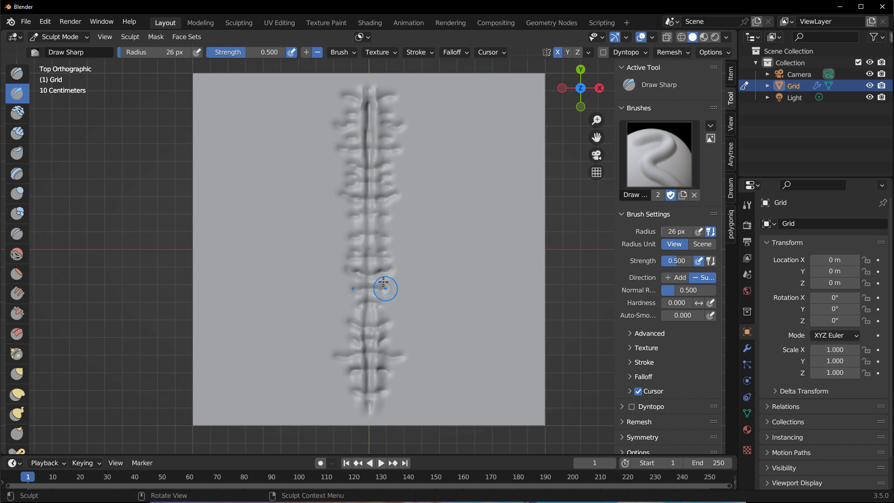
Step: Turn off X symmetry and bend the straight scar into an irregular S-curve with the Grab brush
key("g")
key("f")
left_click(428, 295)
left_click(557, 53)
left_click_drag(369, 139, 378, 140)
left_click_drag(370, 289, 358, 289)
left_click_drag(368, 228, 372, 228)
left_click_drag(355, 332, 359, 334)
left_click_drag(371, 170, 376, 171)
Step: Switch back to the Draw brush on the scar plane
mouse_move(416, 334)
middle_mouse_down()
mouse_move(389, 298)
mouse_move(410, 293)
middle_mouse_up()
scroll(372, 250, "up", 4)
key("x")
middle_click_drag(330, 216, 311, 224)
mouse_move(405, 228)
middle_mouse_down("shift")
mouse_move(415, 386)
mouse_move(427, 350)
mouse_move(357, 325)
mouse_move(421, 280)
mouse_move(403, 383)
mouse_move(385, 343)
middle_mouse_up("shift")
scroll(411, 348, "down", 3)
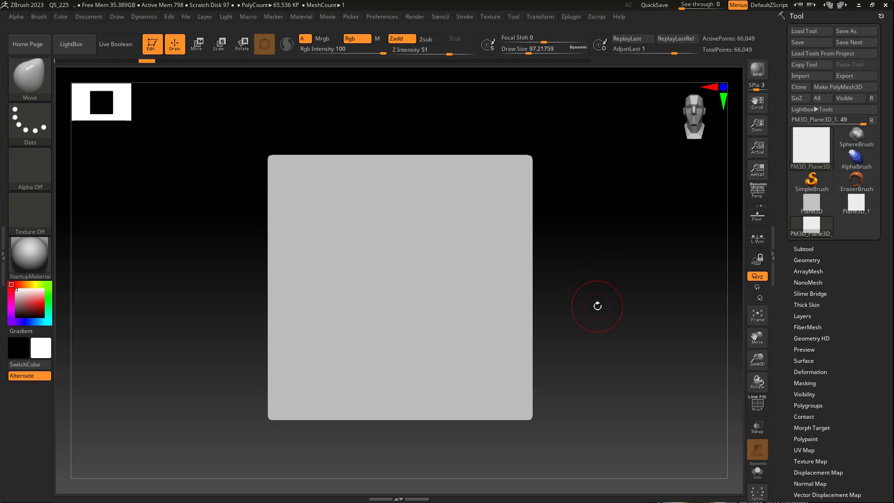
Step: Switch to ZBrush and mask the plane's interior with a rectangular mask, accepting the removal of newer undo history
mouse_move(578, 200)
left_mouse_down("ctrl")
mouse_move(716, 398)
mouse_move(439, 359)
mouse_move(421, 349)
mouse_move(526, 415)
left_mouse_up("ctrl")
left_click(531, 451)
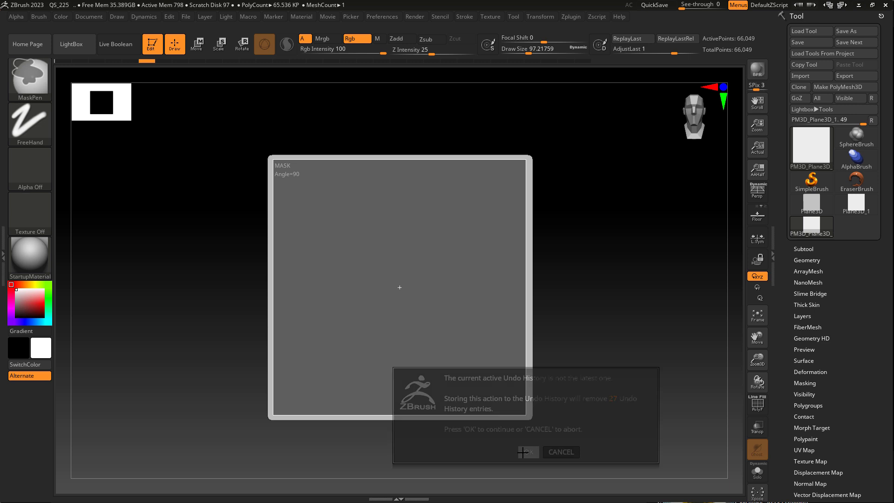
left_click_drag(597, 435, 612, 341)
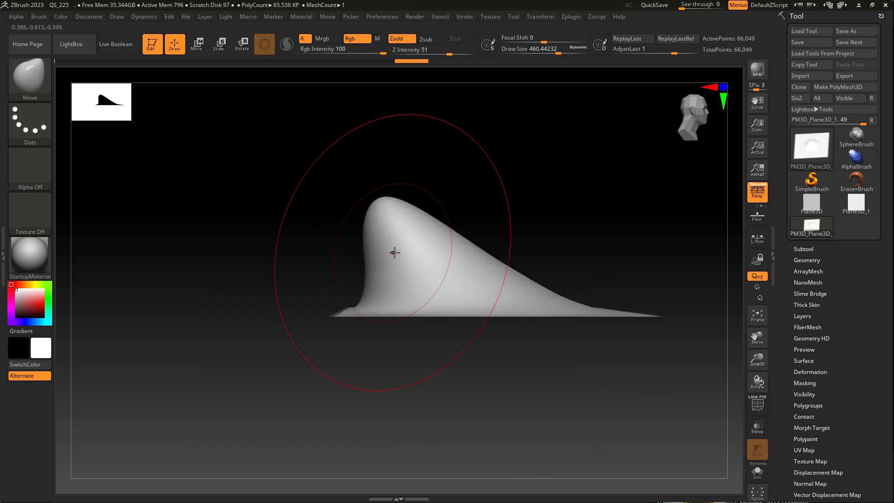
Step: Generate an alpha from the sculpted nose mesh with a map size of 512
key("b")
left_click(16, 17)
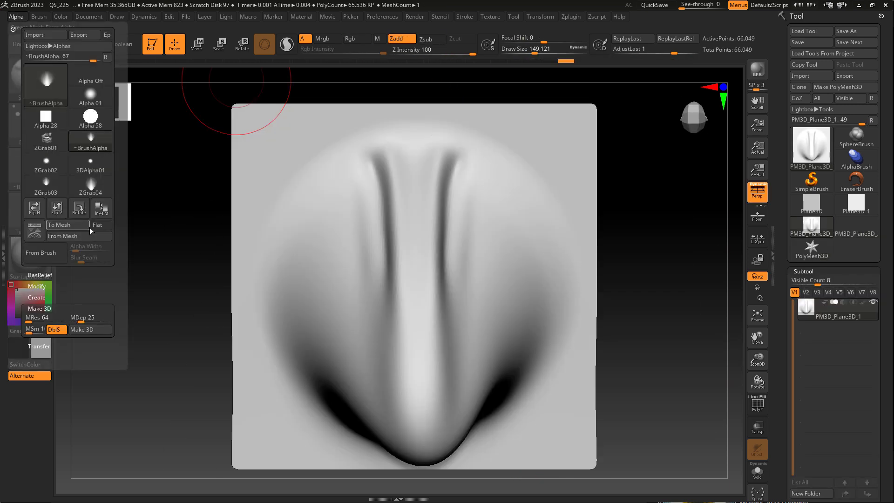
left_click(75, 237)
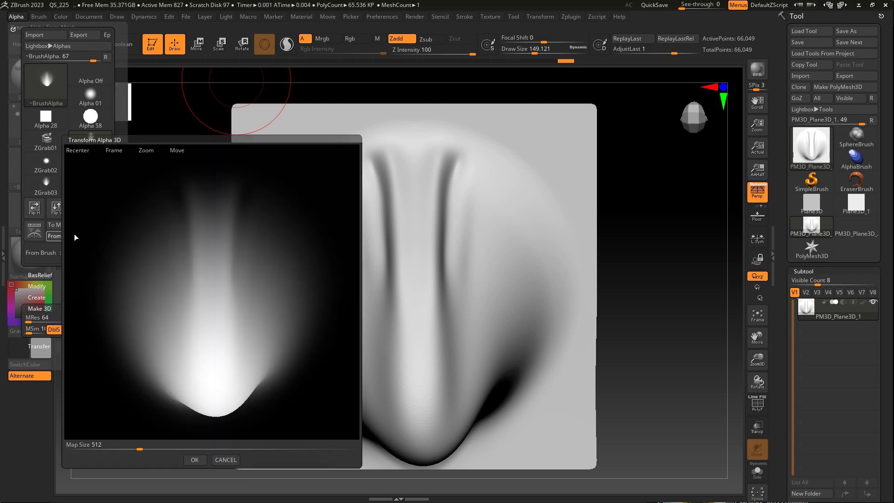
left_click(192, 458)
left_click_drag(344, 399, 335, 410)
left_click_drag(479, 210, 492, 197)
left_click_drag(469, 348, 467, 326)
left_click_drag(307, 201, 306, 196)
left_click_drag(380, 286, 380, 276)
left_click_drag(680, 419, 681, 386)
left_click_drag(534, 294, 532, 287)
left_click_drag(433, 415, 437, 413)
left_click_drag(531, 369, 542, 394)
left_click_drag(325, 304, 278, 312)
left_click_drag(408, 215, 436, 192)
left_click_drag(561, 220, 551, 201)
mouse_move(389, 349)
left_mouse_down()
mouse_move(383, 343)
mouse_move(649, 265)
mouse_move(541, 243)
left_mouse_up()
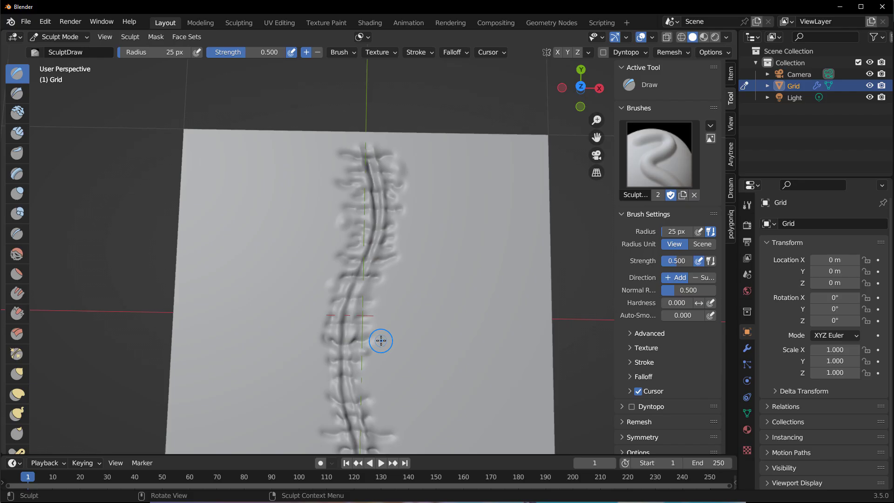
Step: Switch to Blender and name the new VDM brush Scar in the VDM Brush Baker
middle_click_drag(381, 365, 376, 321, "shift")
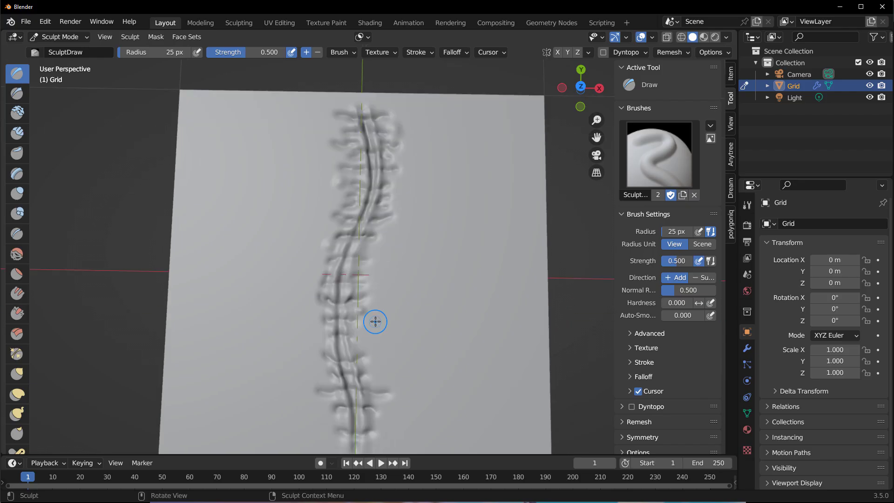
scroll(376, 322, "down", 2)
scroll(667, 355, "down", 5)
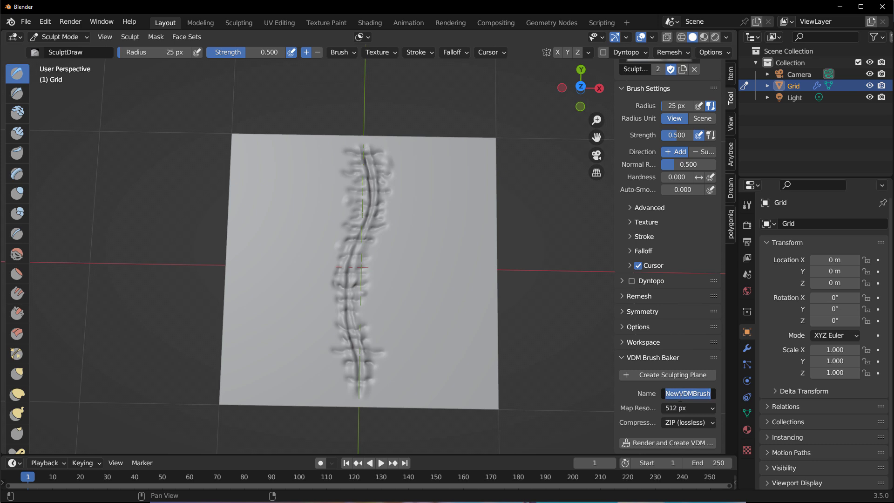
key("Return")
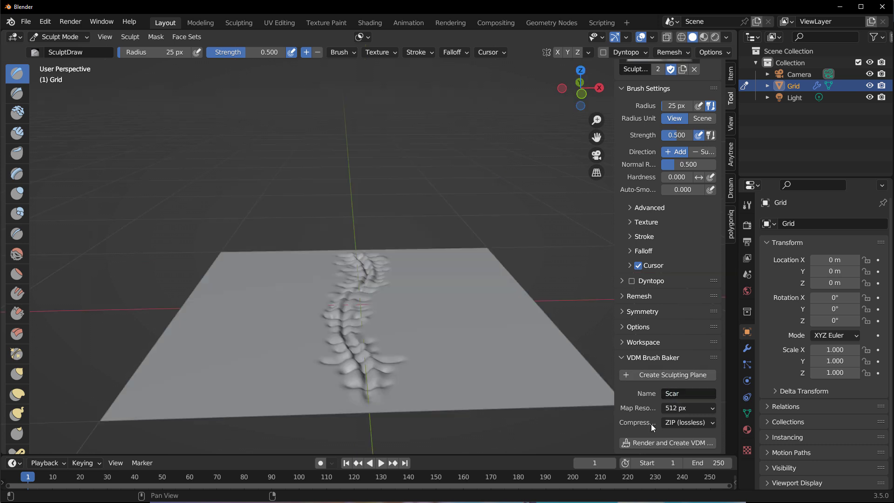
Step: Set the map resolution to 1024 px and render and create the VDM brush
left_click(688, 408)
left_click(692, 447)
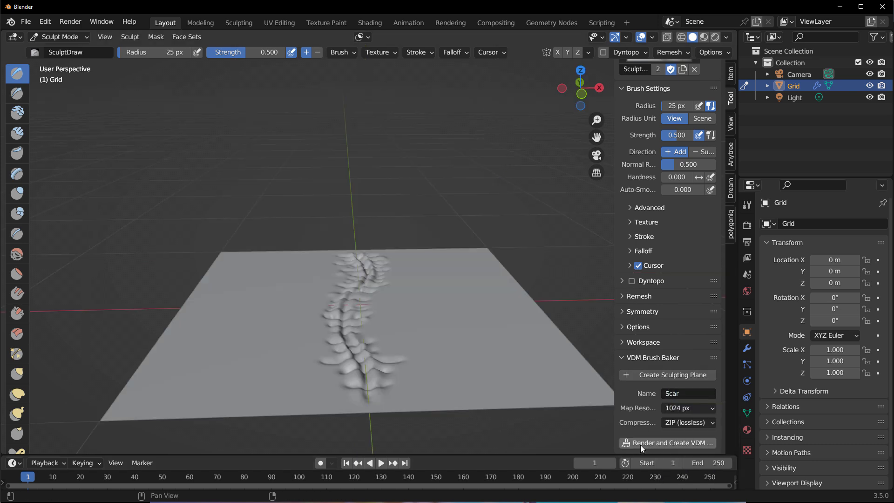
left_click(672, 442)
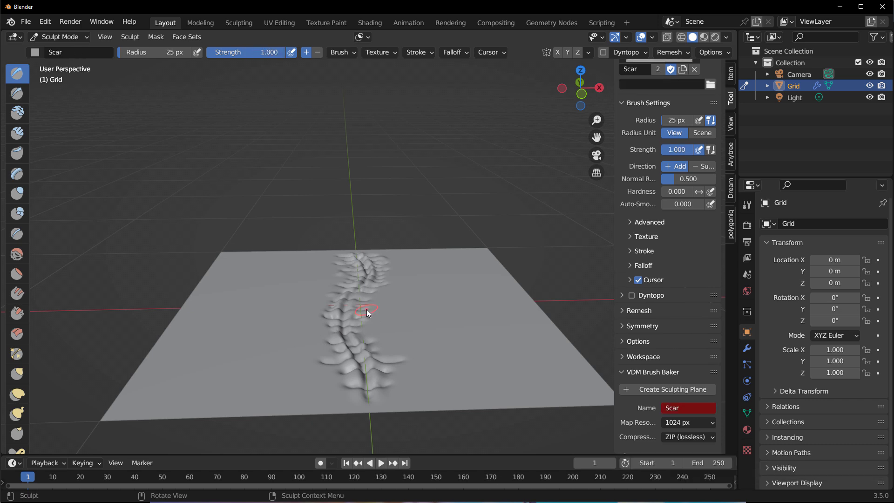
Step: Check the Scar brush's preview image and its custom icon option
scroll(706, 306, "up", 5)
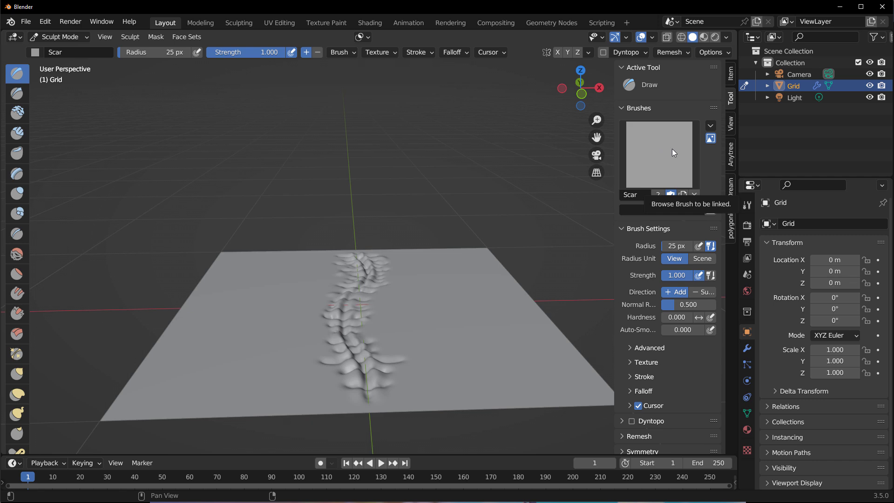
left_click(708, 141)
left_click(709, 140)
left_click(709, 139)
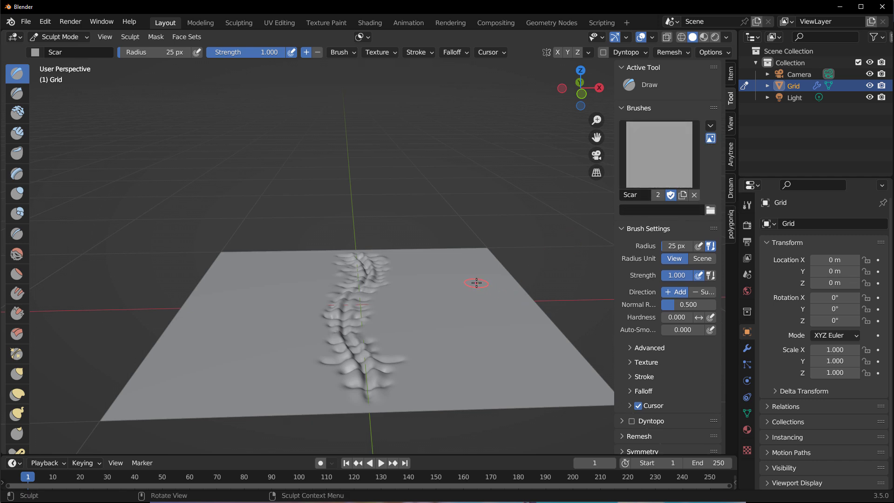
scroll(665, 368, "down", 5)
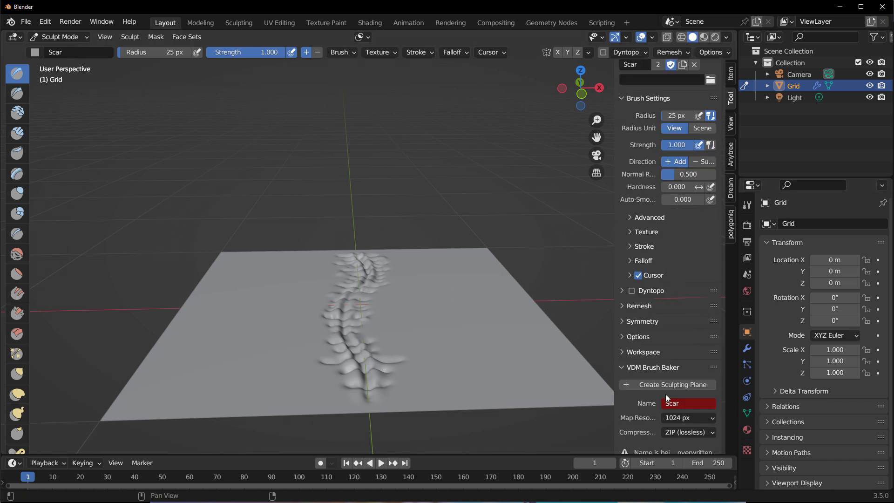
Step: Review the Scar brush in the brush list along with its stroke method and texture mapping settings
left_click(35, 52)
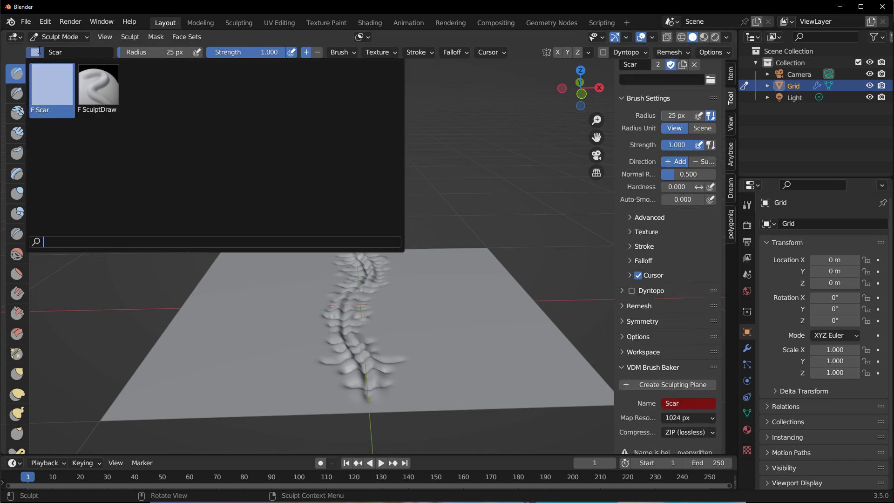
left_click(35, 51)
left_click(352, 58)
left_click(351, 57)
left_click(418, 54)
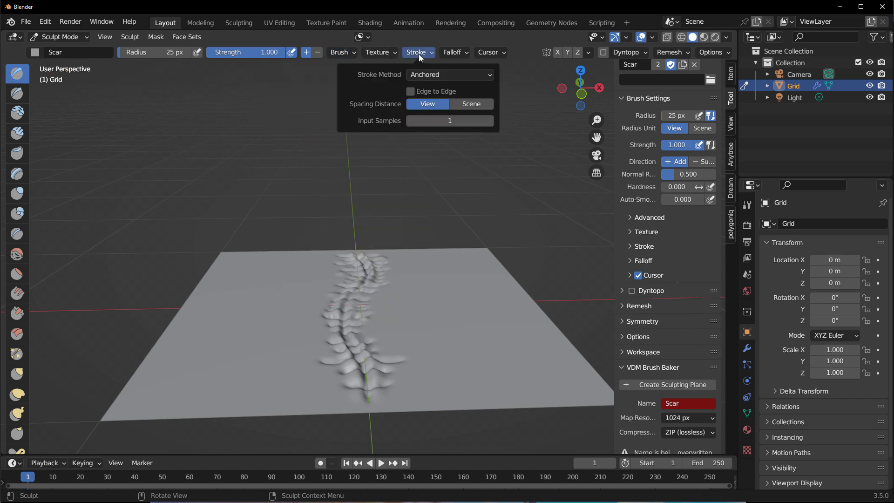
mouse_move(386, 54)
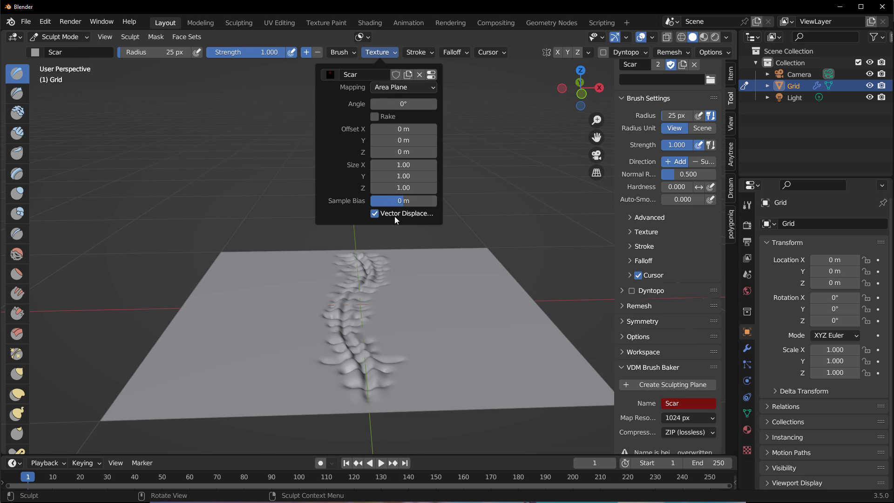
Step: Return to Object Mode and hide the sculpted grid plane
left_click(59, 37)
left_click(65, 52)
middle_click_drag(222, 158, 396, 265)
key("h")
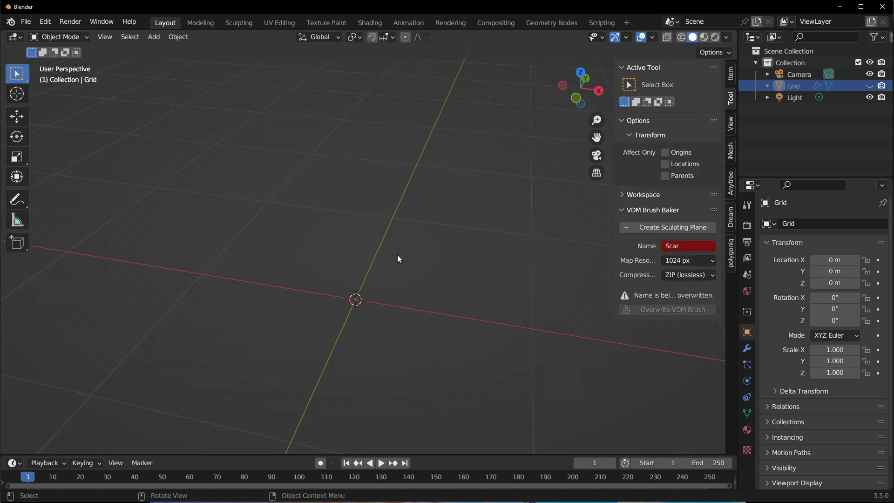
Step: Add a Suzanne monkey head and apply a Subdivision modifier with 5 viewport levels to it
left_click(747, 349)
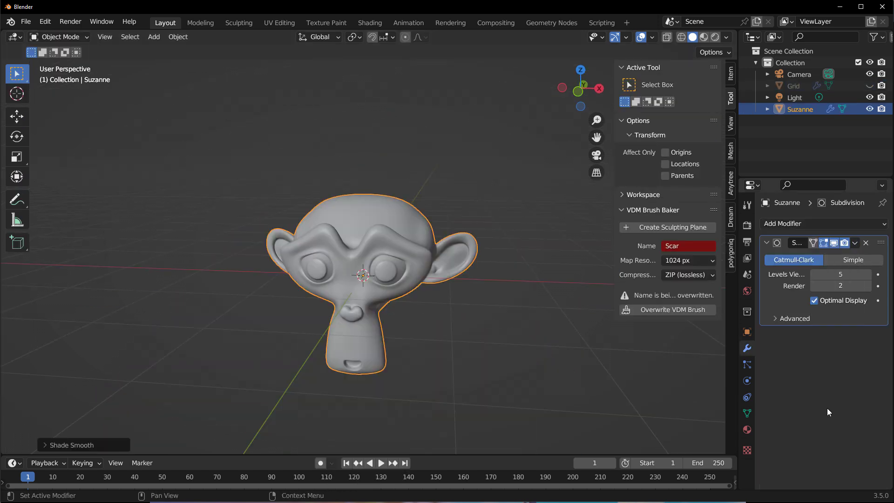
key("ctrl+a")
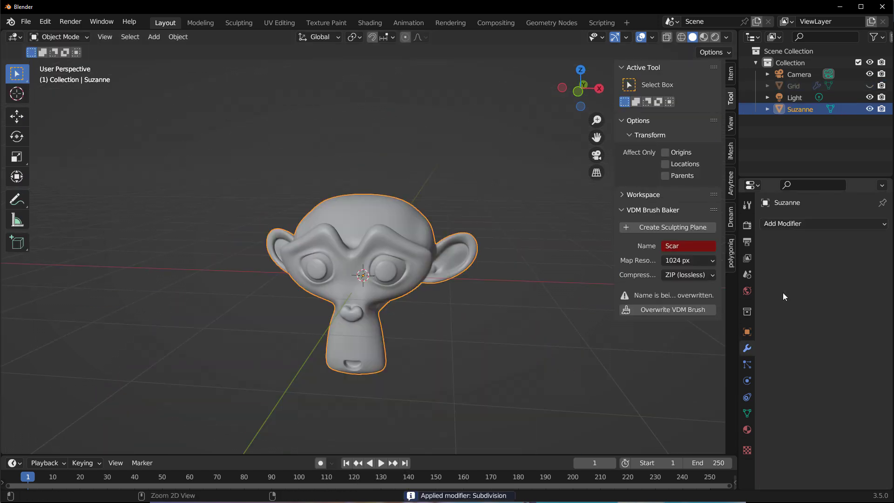
Step: Switch Suzanne to Sculpt Mode and stamp a scar down over one eye with the Scar brush
left_click(66, 37)
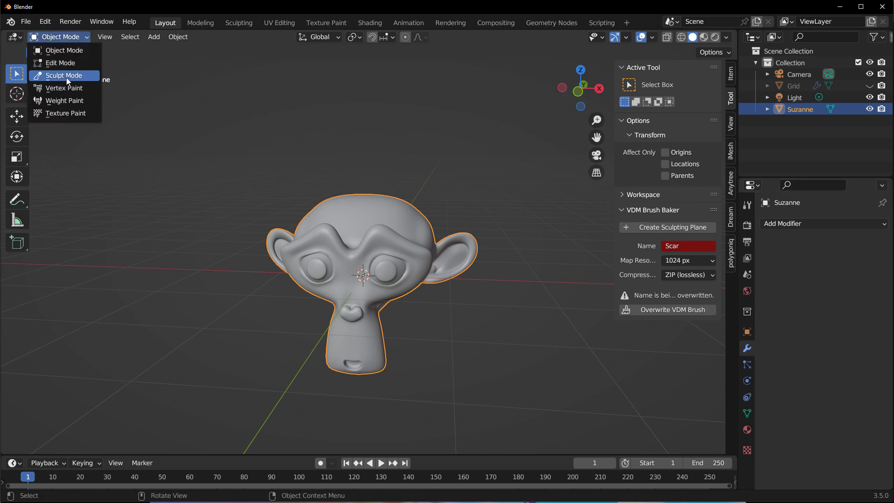
left_click(68, 80)
middle_click_drag(195, 195, 363, 209)
scroll(373, 224, "up", 5)
mouse_move(289, 210)
middle_mouse_down()
mouse_move(373, 233)
mouse_move(421, 210)
middle_mouse_up()
left_click_drag(421, 144, 401, 289)
scroll(401, 290, "down", 3)
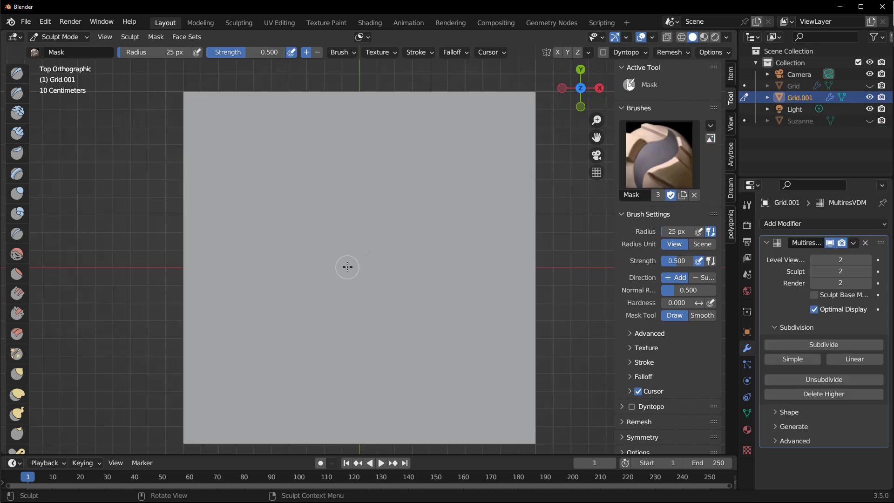
Step: Sculpt a raised scale shape on the new sculpting plane, carving its creases with the Draw Sharp brush
mouse_move(347, 267)
left_mouse_down()
mouse_move(305, 295)
mouse_move(385, 281)
mouse_move(461, 315)
left_mouse_up()
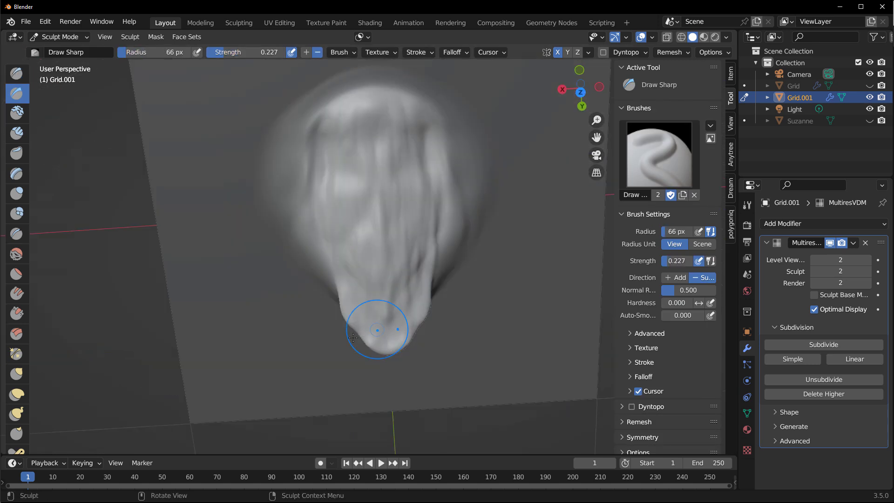
key("f")
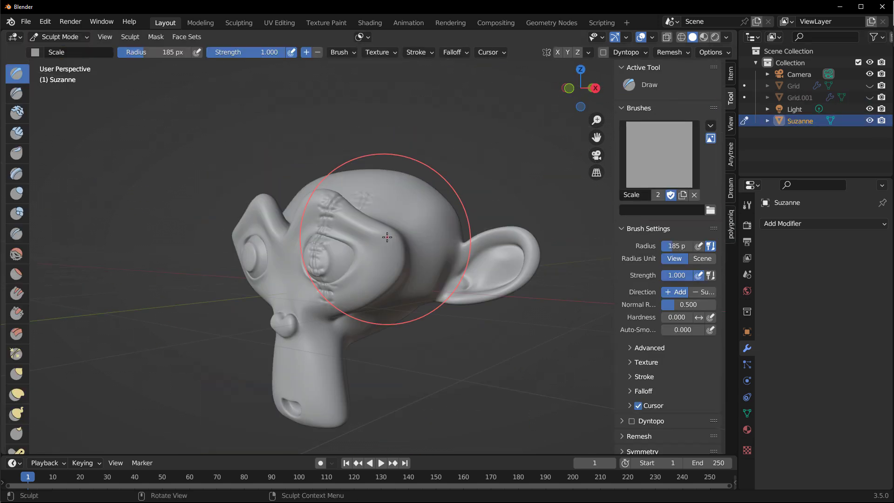
Step: Stamp overlapping scales across the top and side of Suzanne's head with the Scale brush
left_click(664, 150)
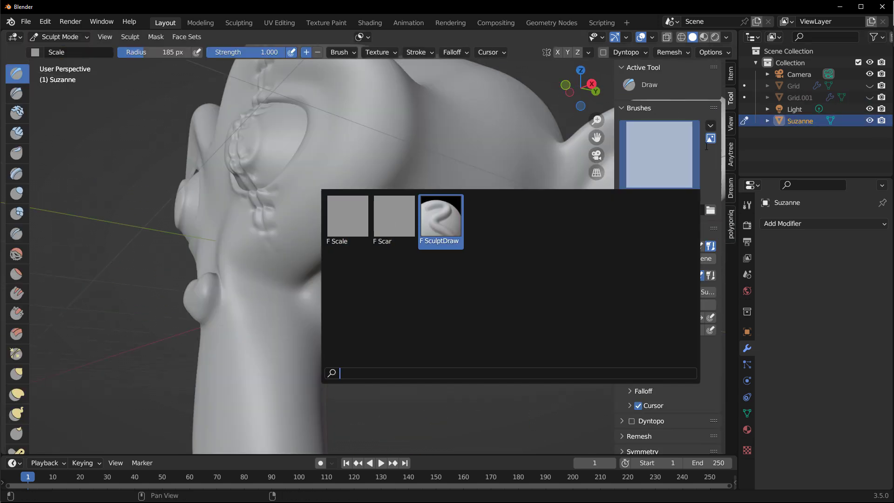
mouse_move(544, 236)
middle_mouse_down()
mouse_move(400, 259)
mouse_move(324, 252)
middle_mouse_up()
left_click_drag(325, 252, 325, 250)
mouse_move(359, 275)
left_mouse_down()
mouse_move(353, 207)
mouse_move(378, 142)
left_mouse_up()
left_click_drag(425, 166, 405, 114)
middle_click_drag(408, 153, 355, 176)
Step: Undo the last four sculpt strokes on Suzanne's head
key("ctrl+z")
key("ctrl+z")
key("ctrl+z")
key("ctrl+z")
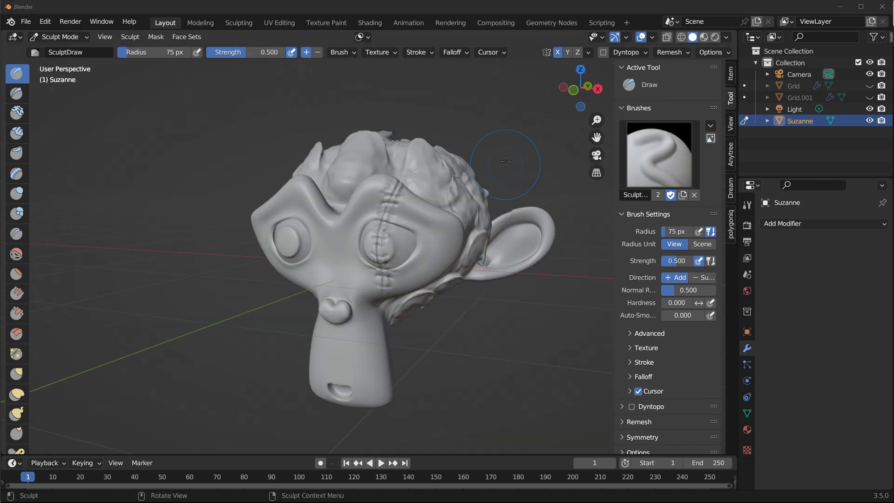
Step: Display the baked Scale displacement image in the Rendering workspace
mouse_move(452, 248)
middle_mouse_down()
mouse_move(493, 219)
mouse_move(420, 233)
mouse_move(489, 242)
mouse_move(453, 252)
middle_mouse_up()
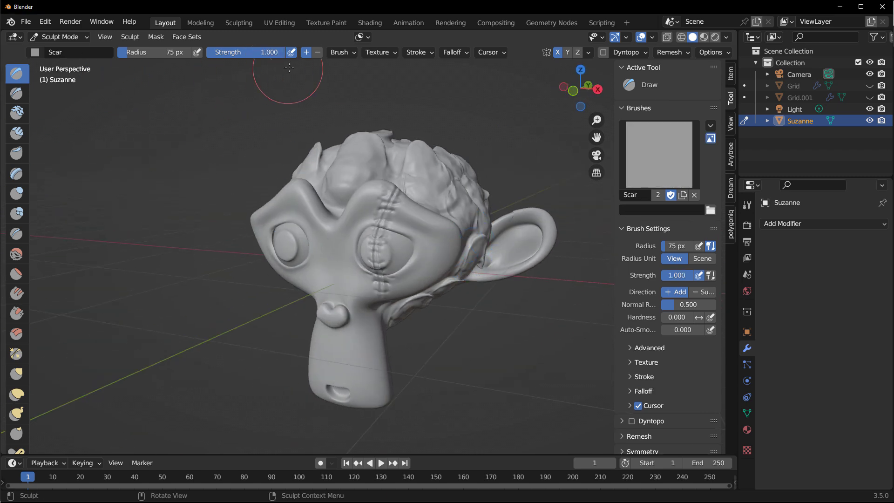
left_click(456, 26)
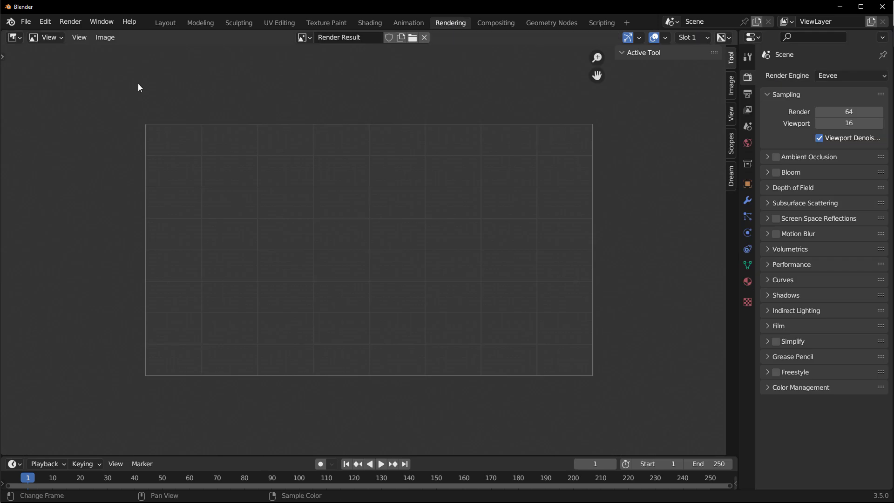
left_click(306, 38)
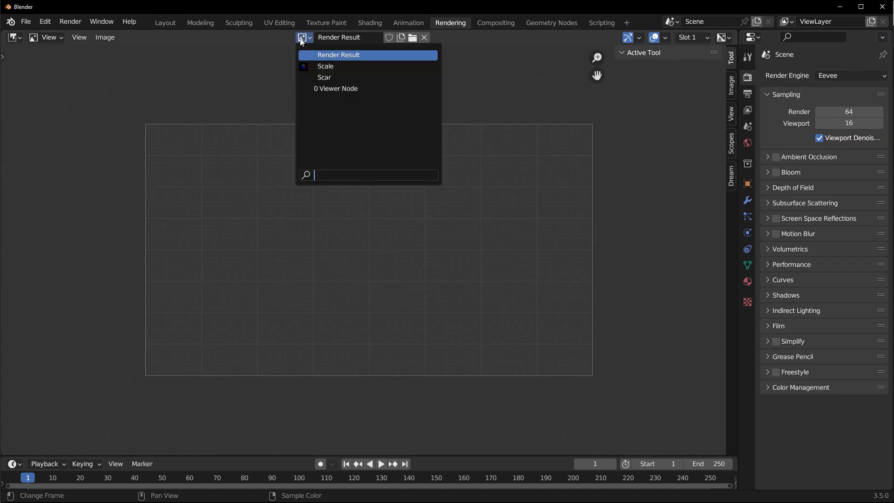
left_click(339, 68)
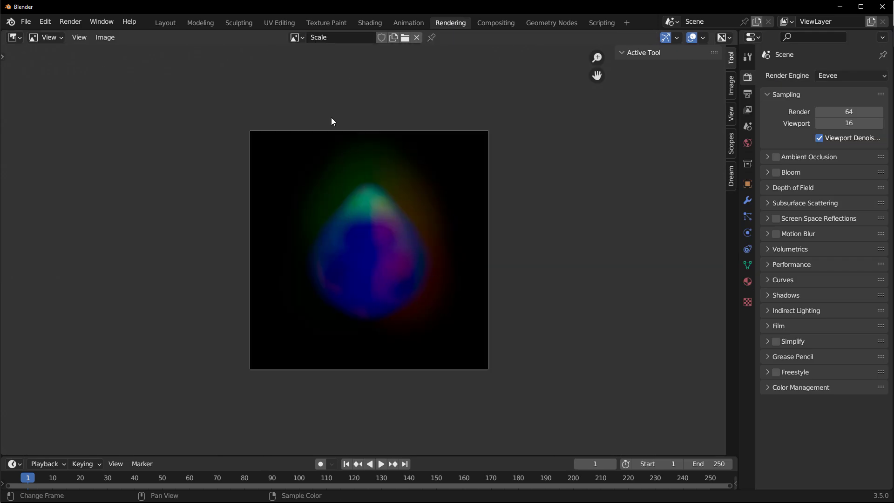
Step: Display the baked Scar displacement image and start saving a copy of it
left_click(297, 38)
left_click(319, 76)
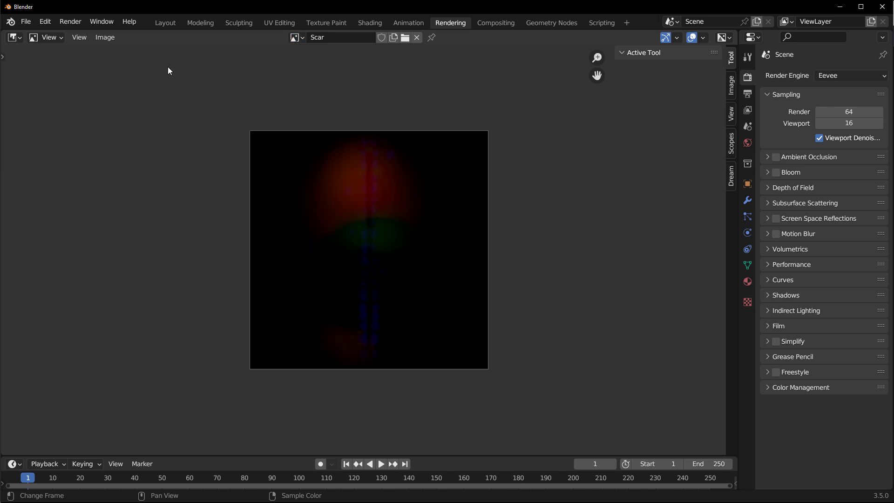
left_click(106, 41)
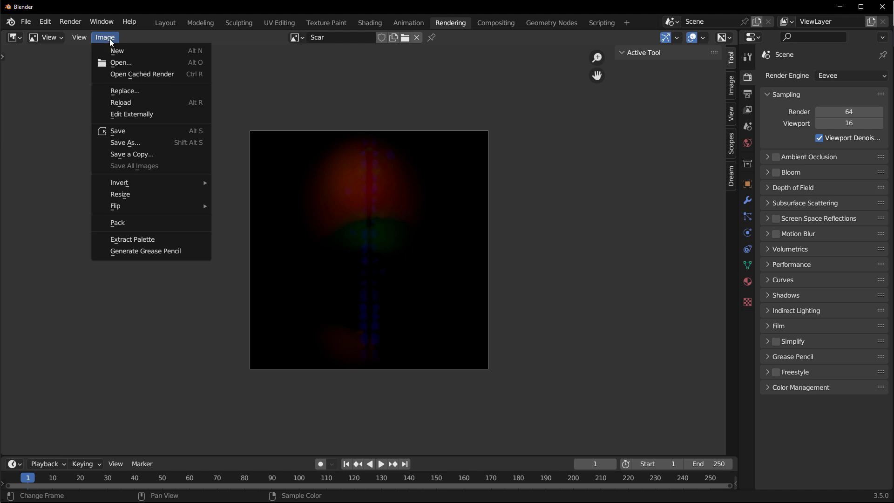
left_click(152, 153)
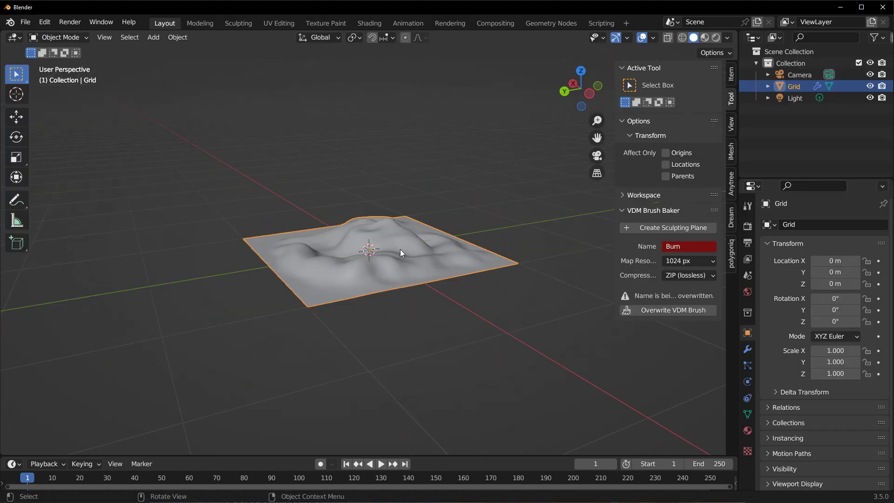
Step: Add a Suzanne monkey head with the sculpted Burn plane hidden, and apply a level 1 Subdivision modifier to it
left_click(47, 37)
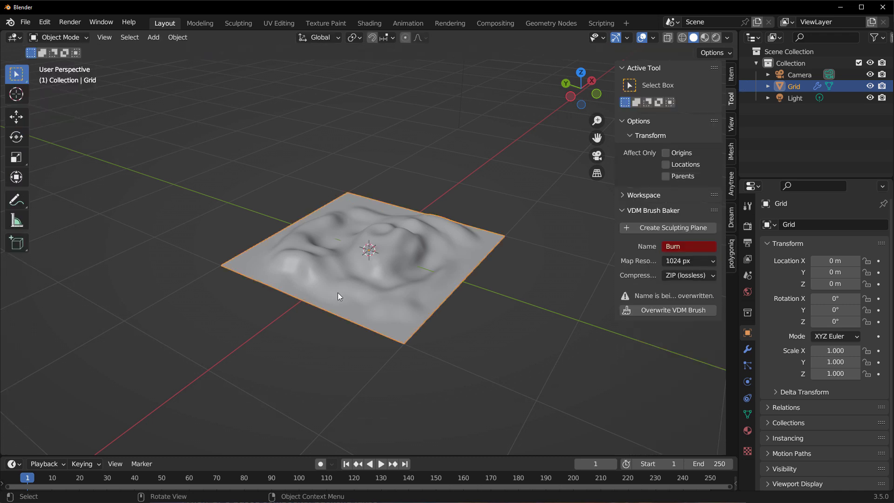
key("shift+a")
left_click(379, 365)
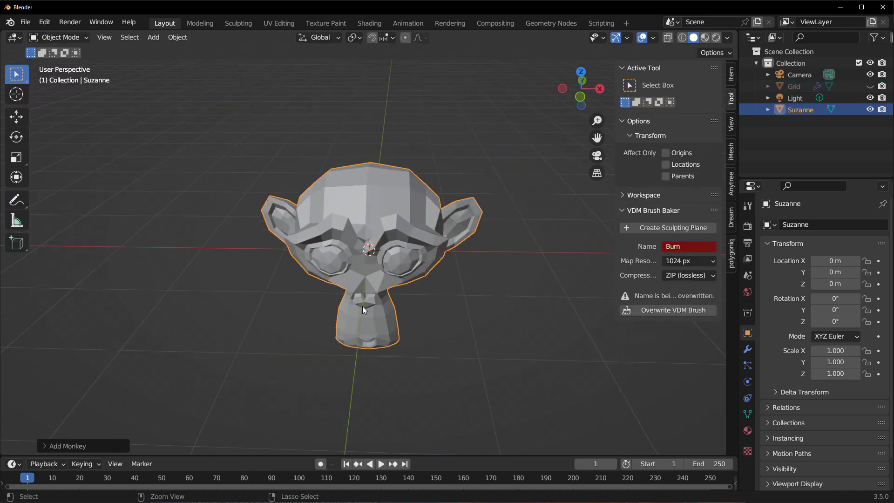
key("ctrl+1")
key("ctrl+a")
right_click(355, 149)
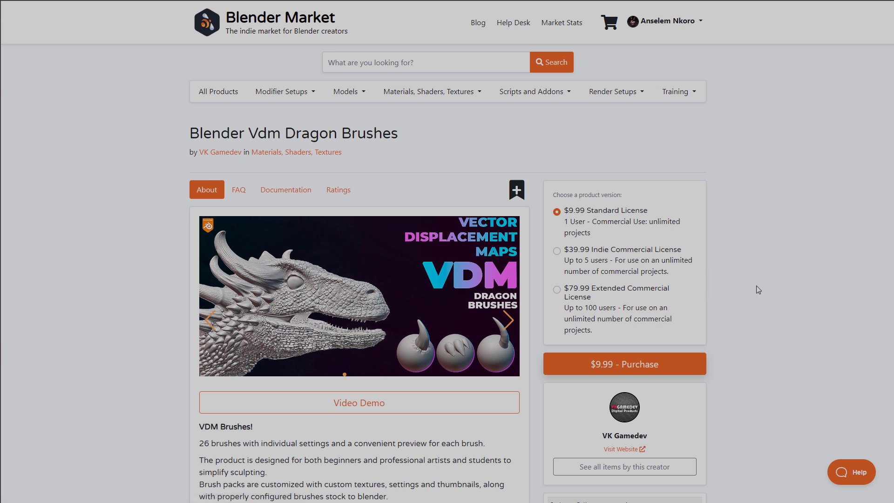
Step: Examine the brush descriptions and demo previews on the Blender Vdm Dragon Brushes product page
scroll(758, 290, "down", 20)
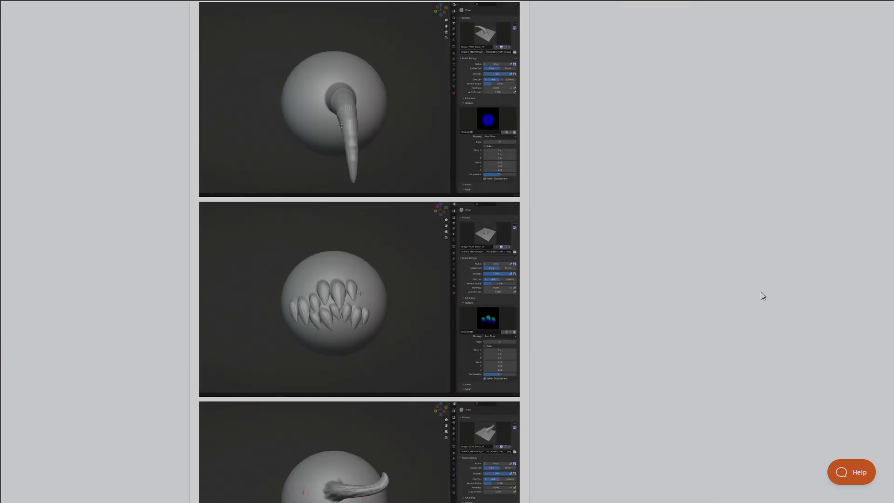
scroll(763, 296, "up", 20)
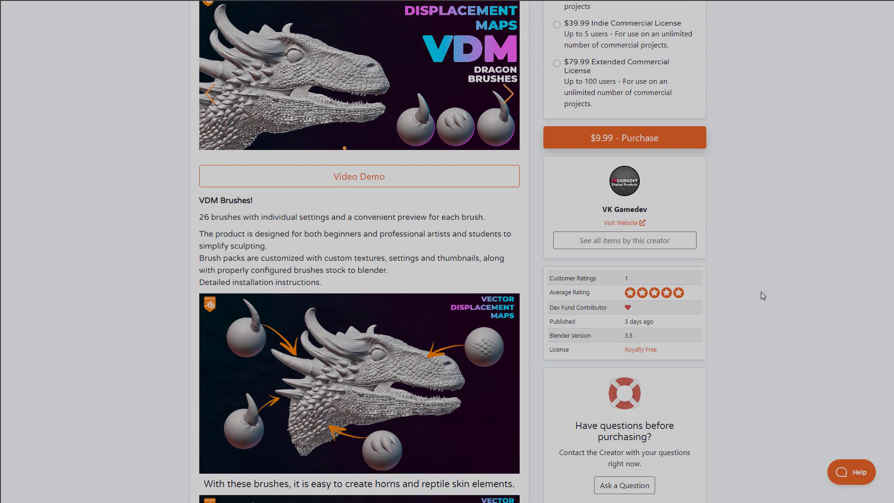
scroll(763, 295, "down", 20)
scroll(764, 297, "up", 4)
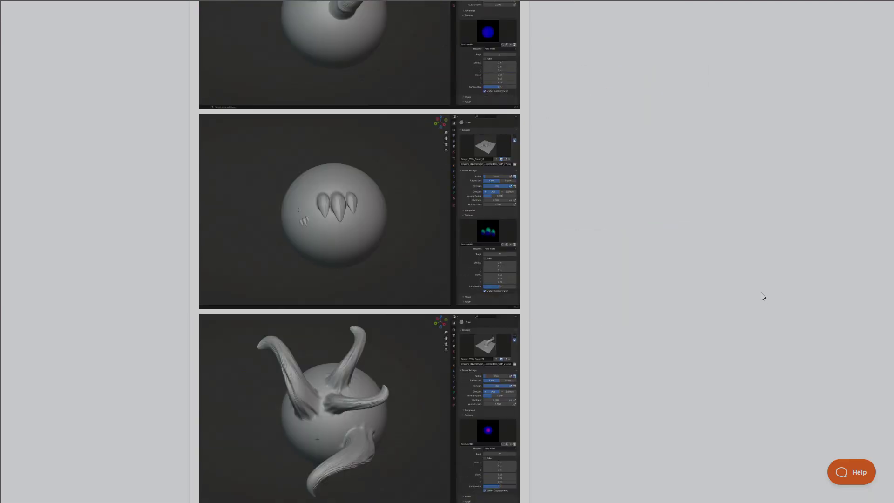
scroll(763, 296, "up", 15)
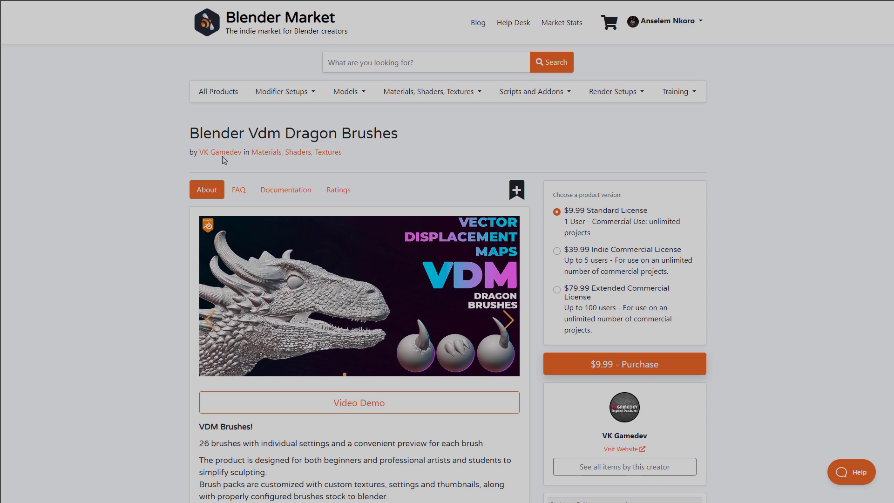
Step: Open VK Gamedev's creator page and look through the other brush and material products
left_click(222, 156)
scroll(543, 398, "down", 10)
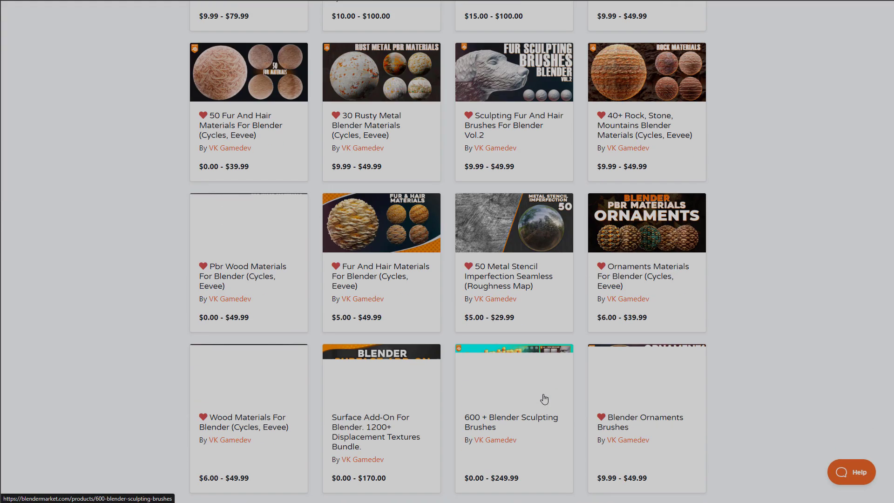
scroll(543, 398, "down", 6)
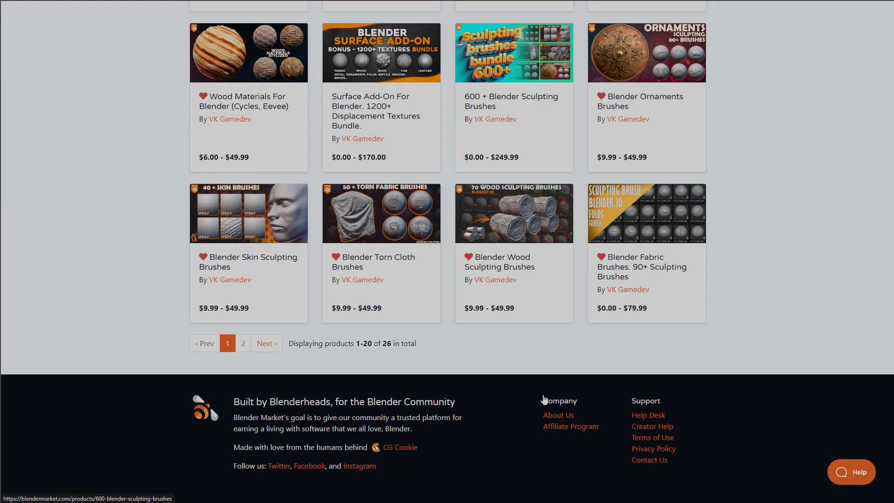
scroll(542, 396, "up", 10)
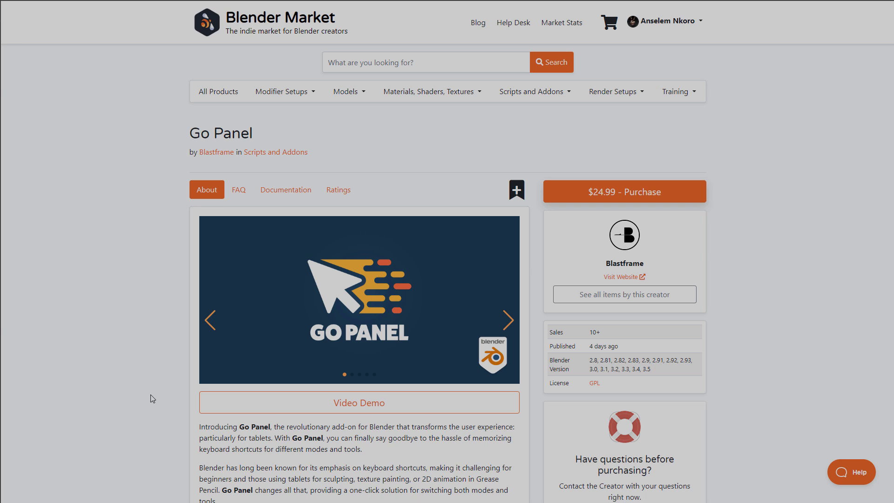
Step: Browse through the gallery images on the Go Panel add-on's product page
left_click(510, 321)
left_click(509, 321)
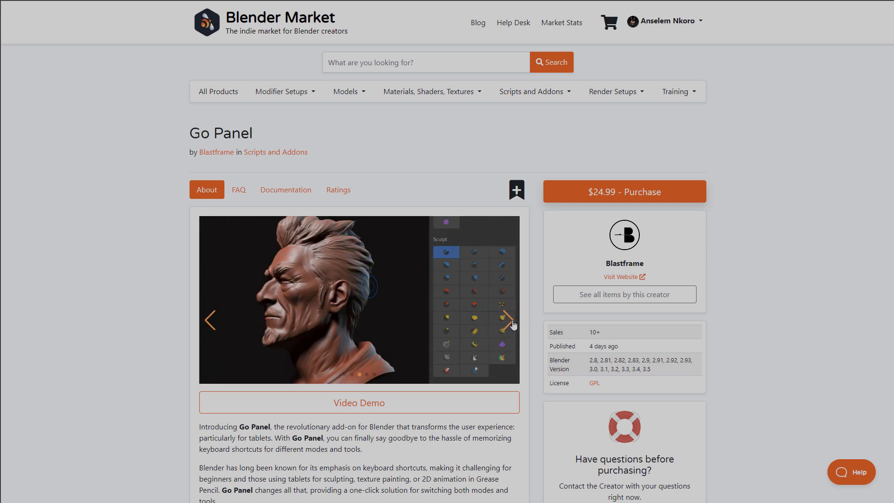
left_click(509, 321)
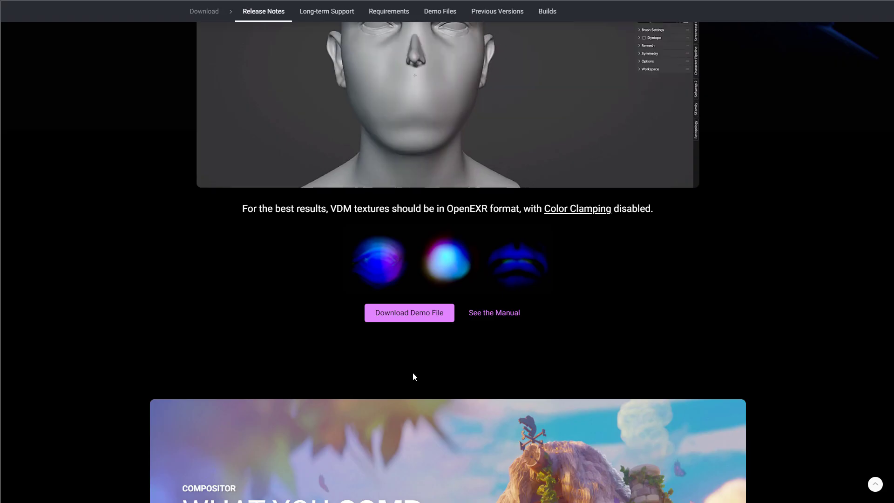
Step: Review the vector displacement map brush section in Blender's release notes
scroll(406, 365, "up", 6)
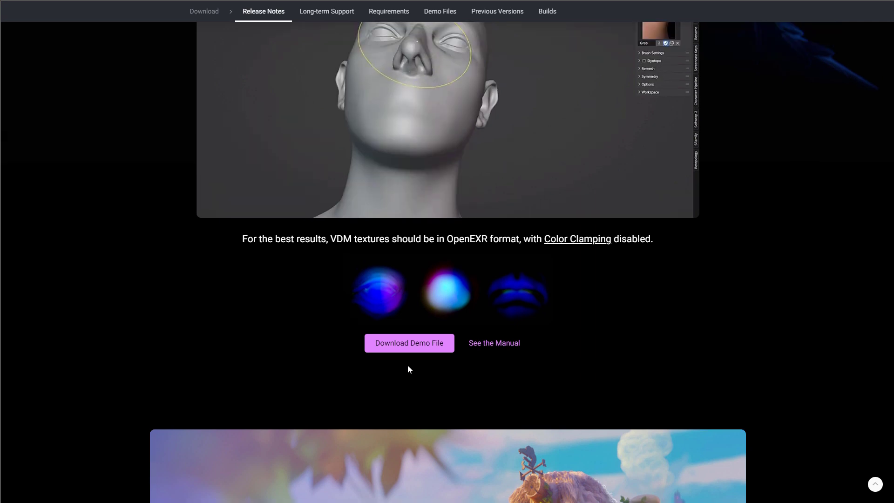
scroll(407, 365, "down", 3)
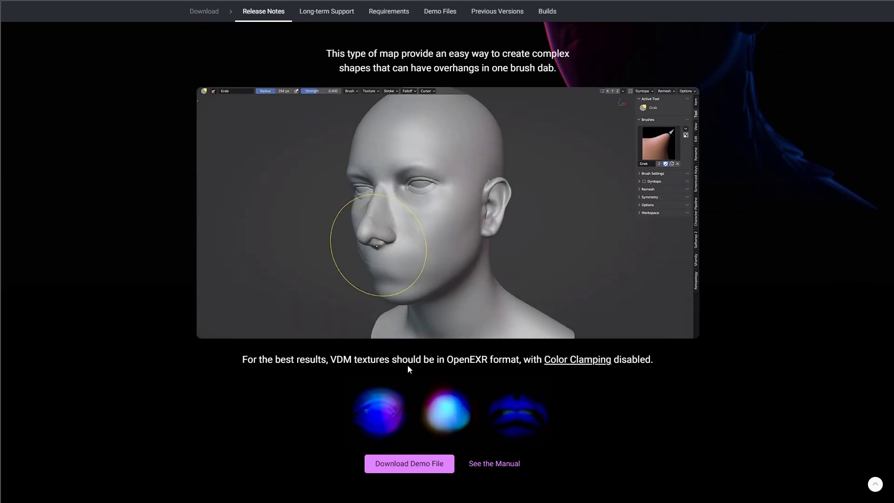